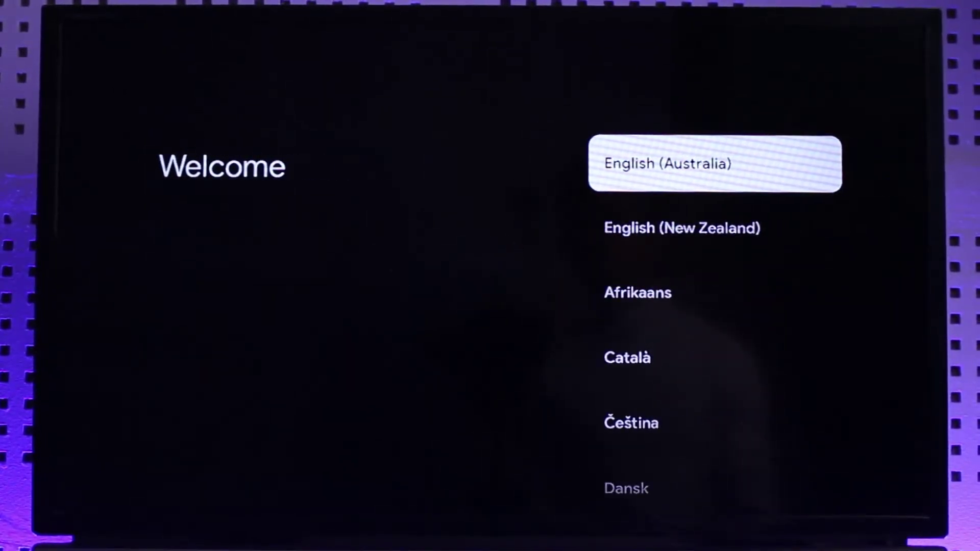
Select English (United Kingdom) as the language and move to the 'Set up on TV instead' option.
key("Down")
key("Down")
key("Down")
key("Down")
key("Down")
key("Down")
key("Down")
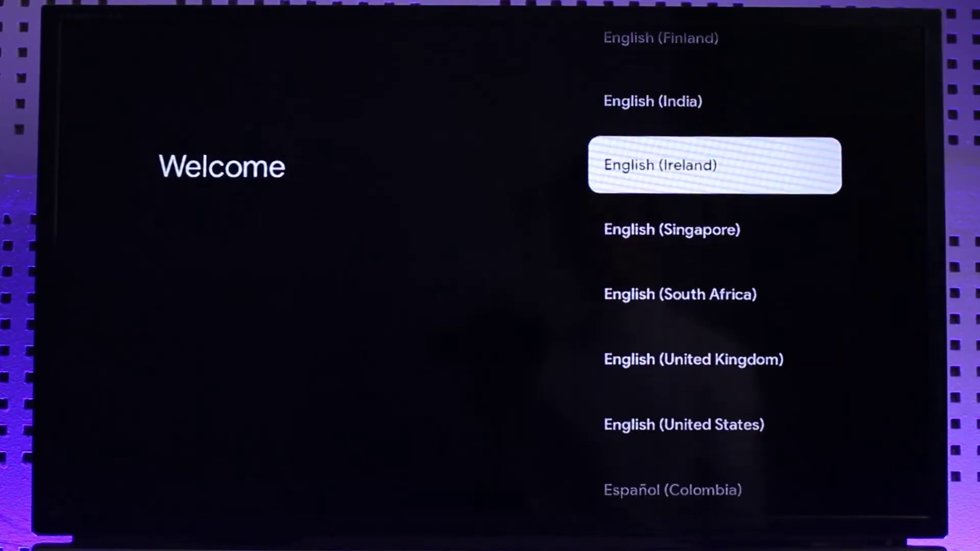
key("Down")
key("Down")
key("Down")
key("Return")
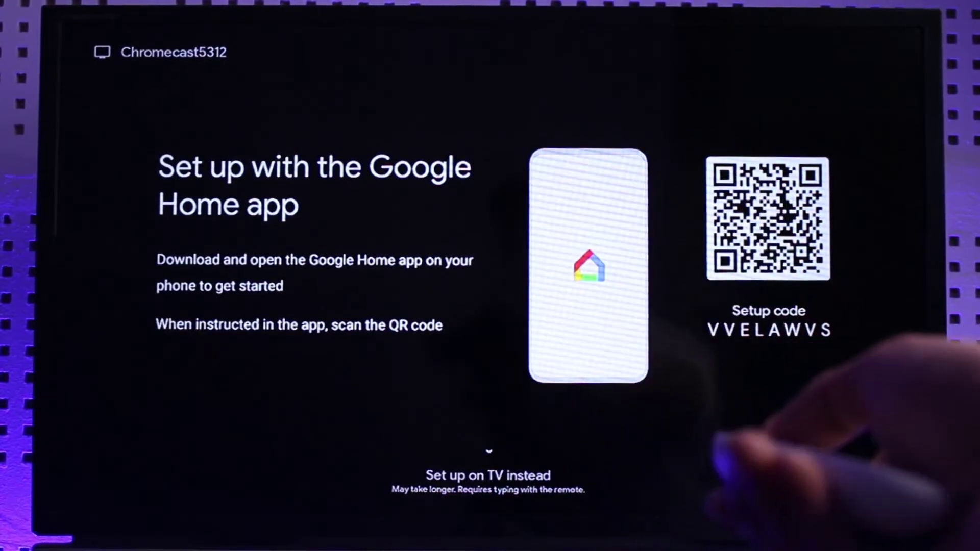
key("Down")
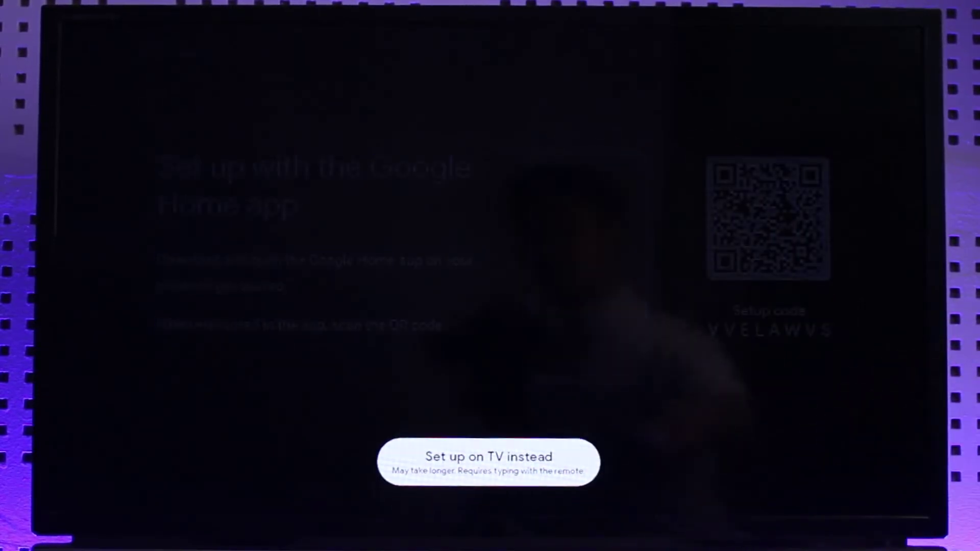
Choose setup on the TV and select the Digidraft_5 Wi-Fi network.
key("Return")
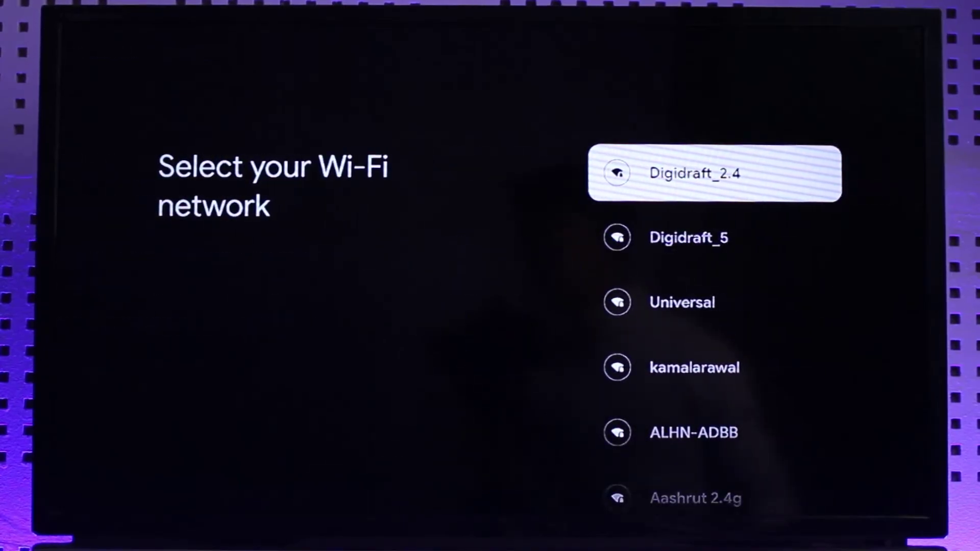
key("Down")
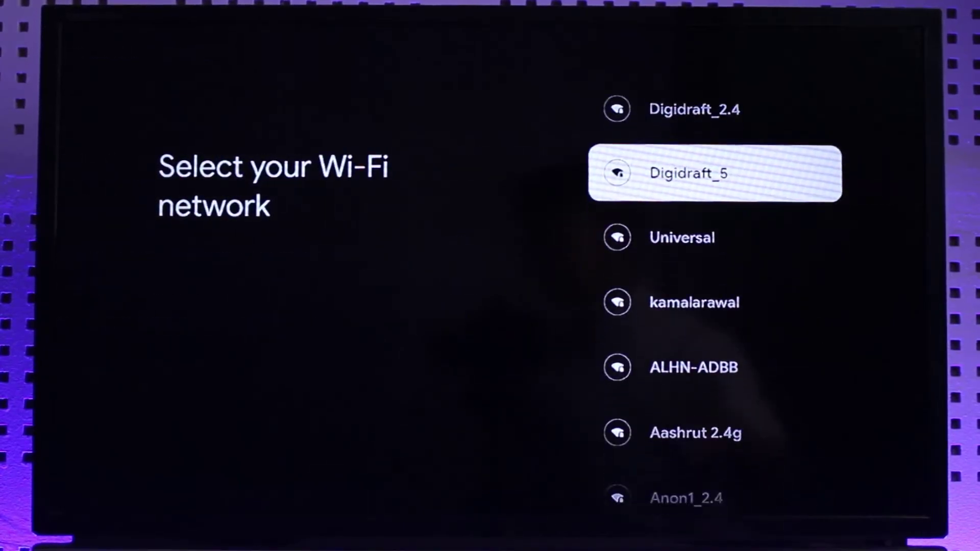
key("Down")
key("Up")
key("Return")
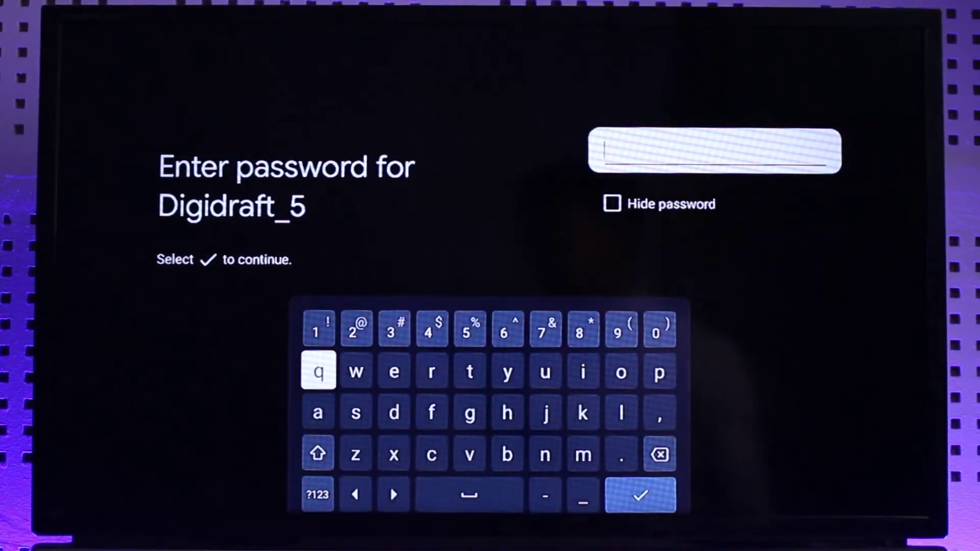
Enter the Digidraft_5 password on the on-screen keyboard and connect.
key("Down")
key("Right")
key("Return")
key("Right")
key("Right")
key("Right")
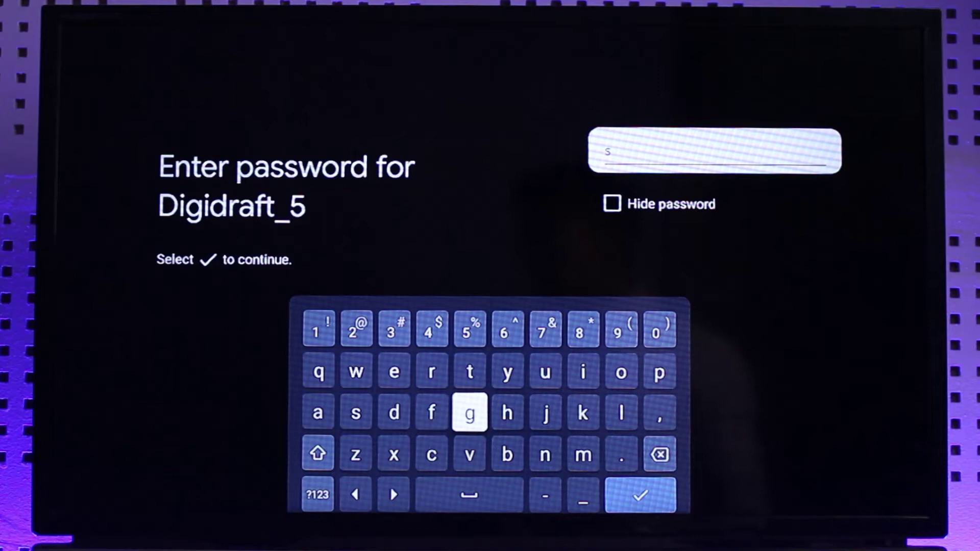
key("Right")
key("Right")
key("Right")
key("Up")
key("Down")
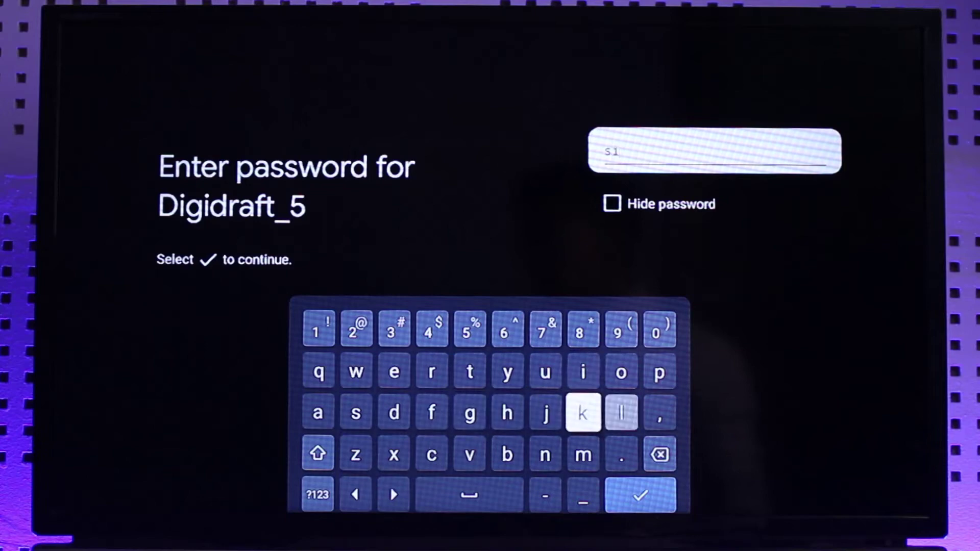
key("Right")
key("Down")
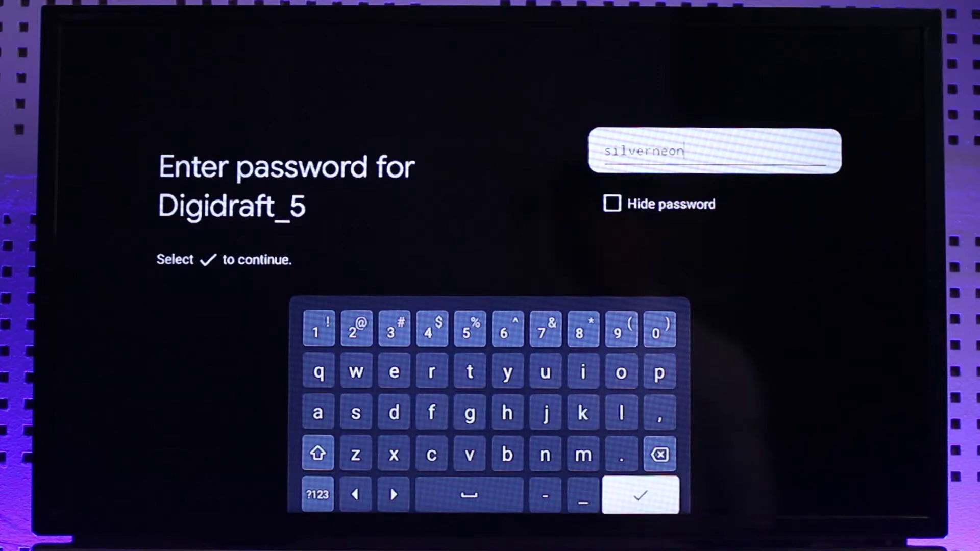
key("Return")
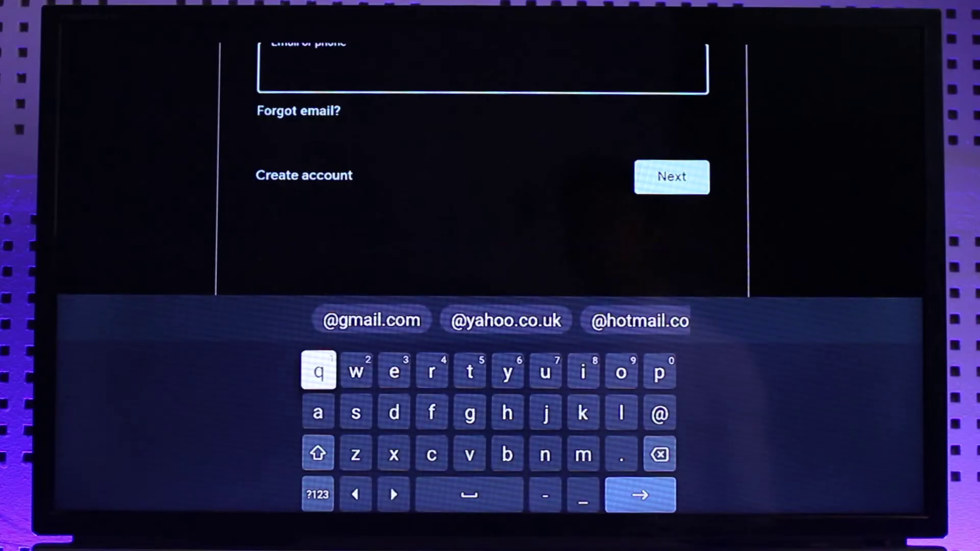
Enter the Gmail address with the on-screen keyboard, then close the keyboard and move toward Next.
key("Up")
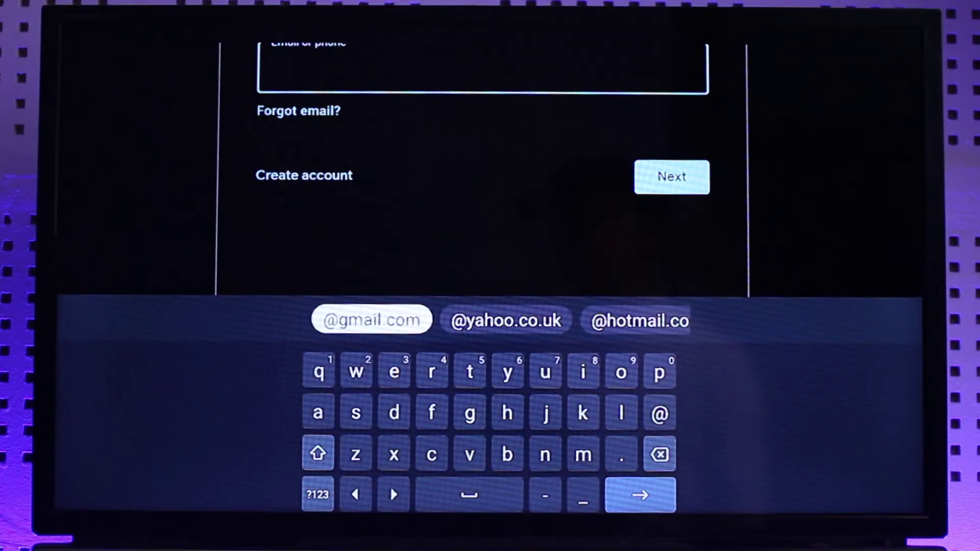
key("Down")
key("Right")
key("Right")
key("Right")
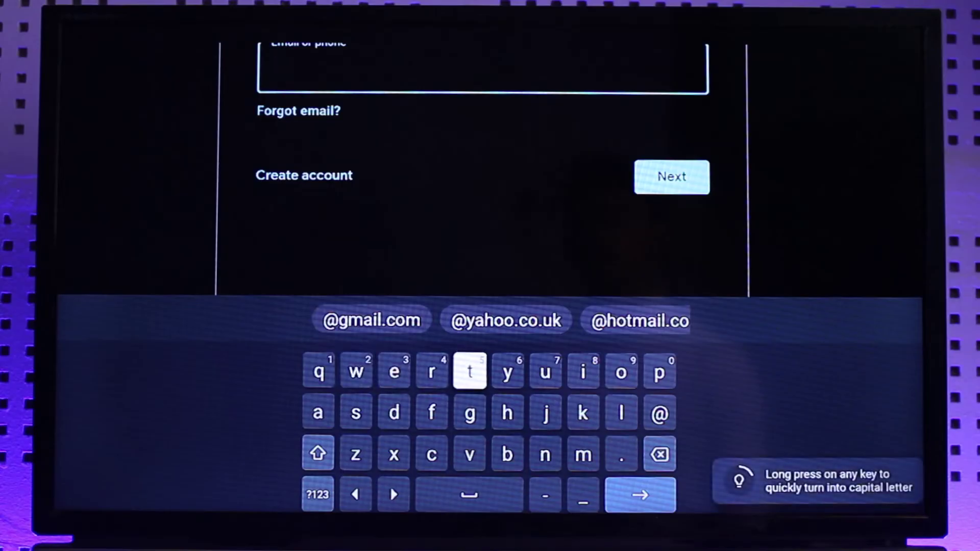
key("Return")
key("Down")
key("Right")
key("Return")
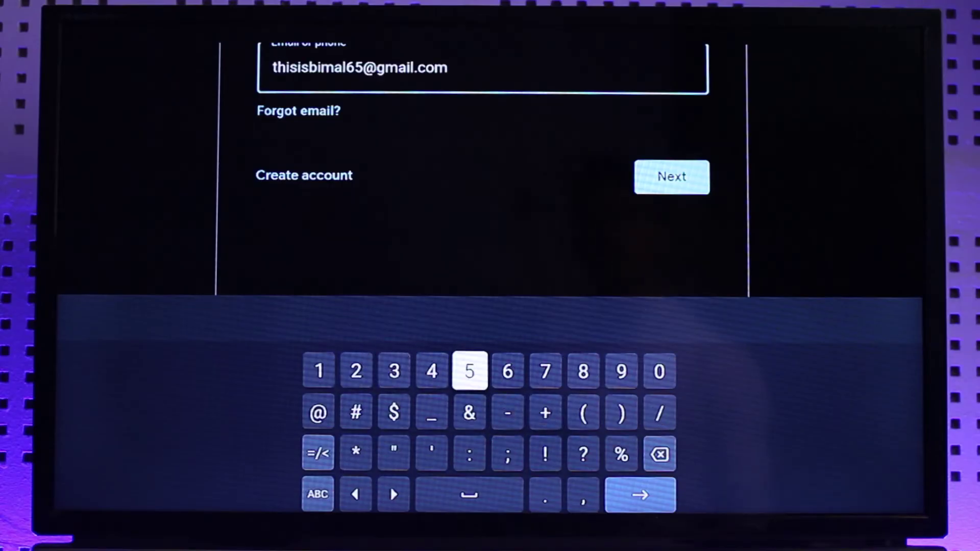
key("Escape")
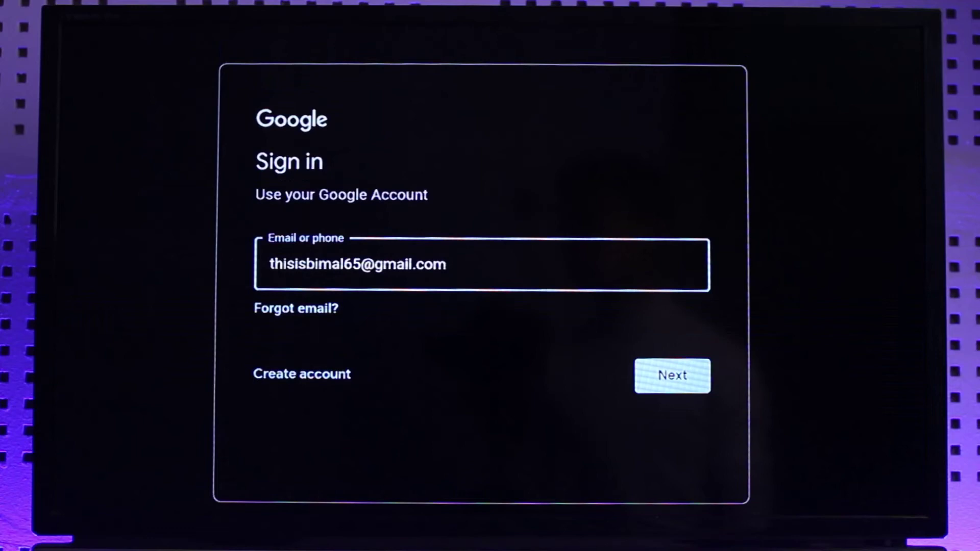
key("Down")
key("Down")
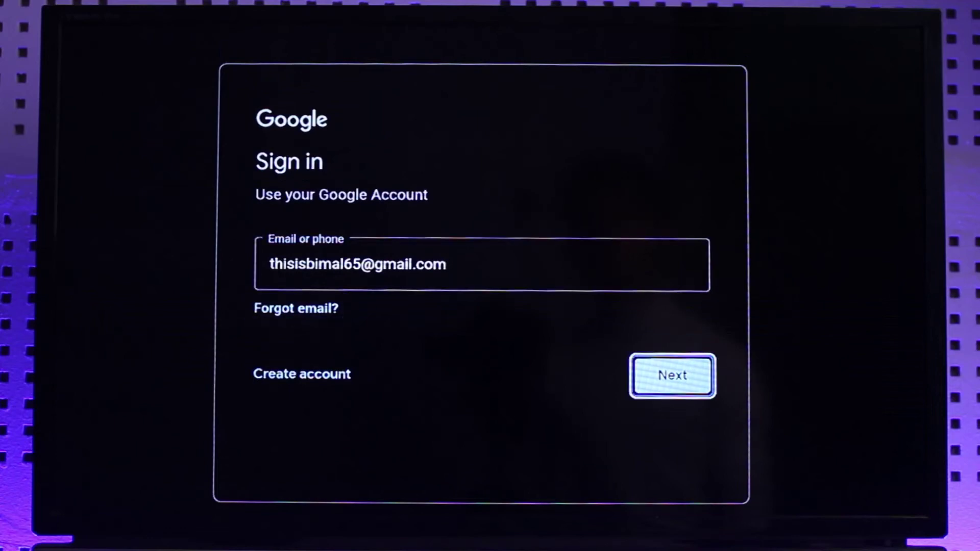
Submit the Gmail address and continue through password and 2-Step Verification.
key("Return")
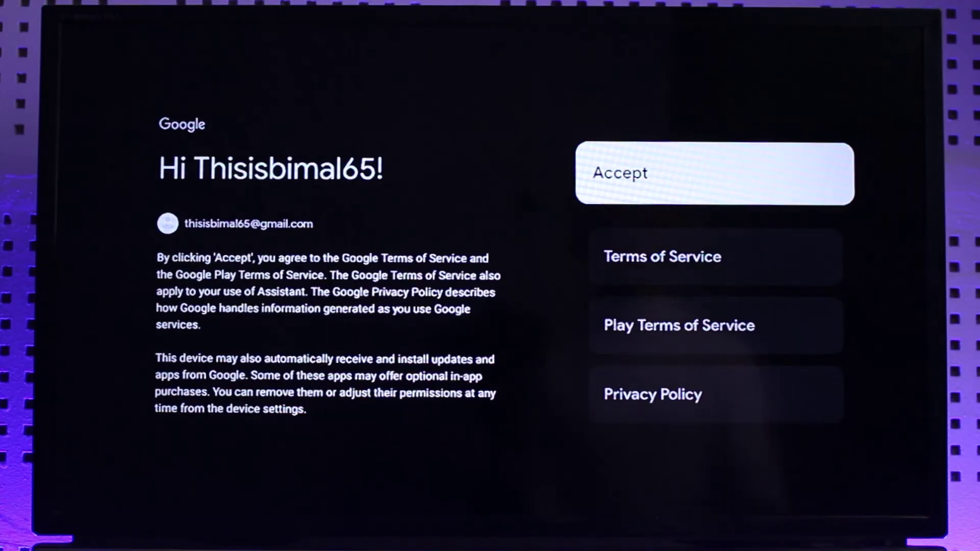
Accept the Google terms of service and the Google services settings.
key("Return")
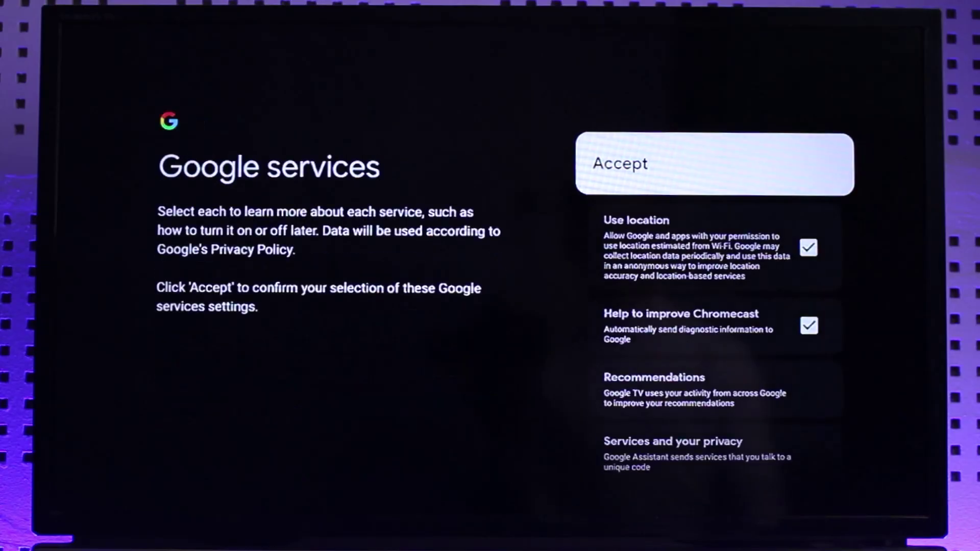
key("Down")
key("Up")
key("Return")
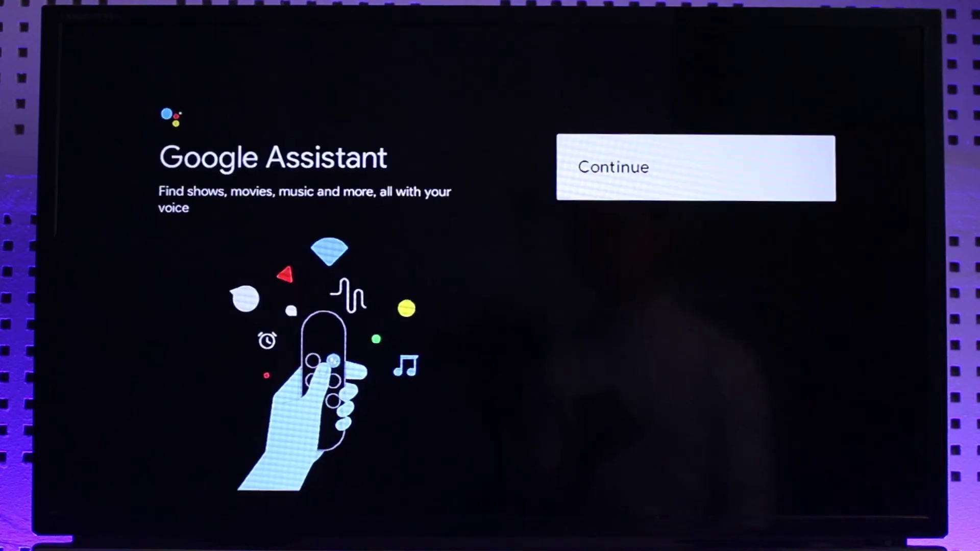
Continue past the Google Assistant introduction and allow search across all TV apps.
key("Return")
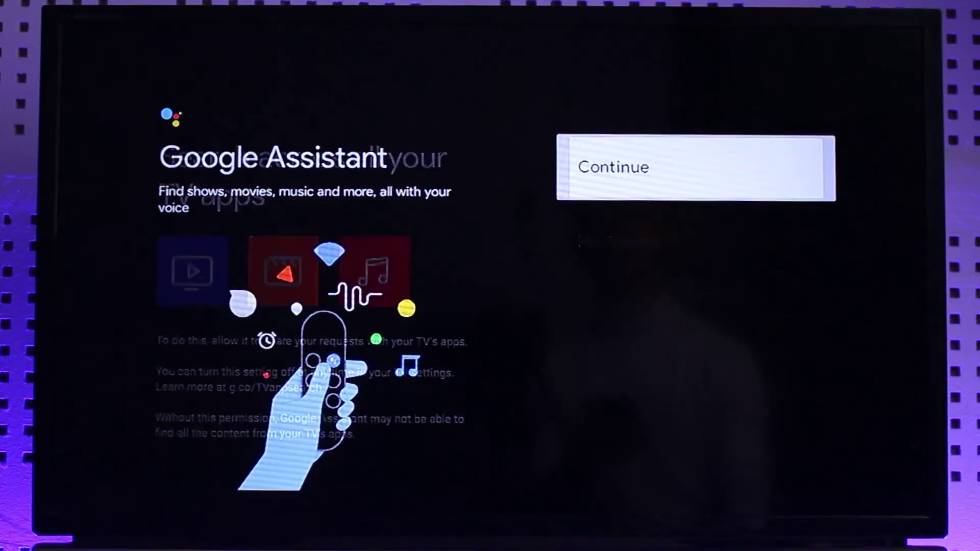
key("Down")
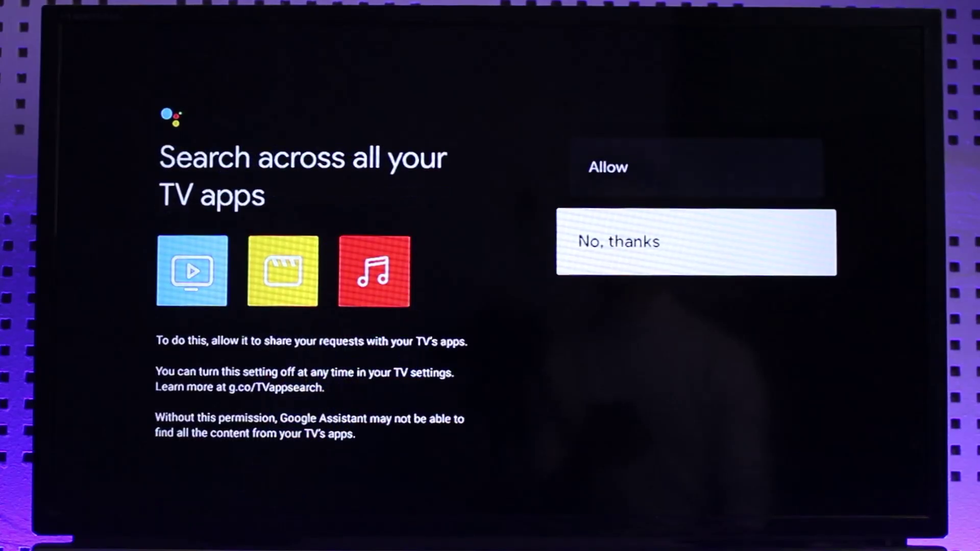
key("Up")
key("Return")
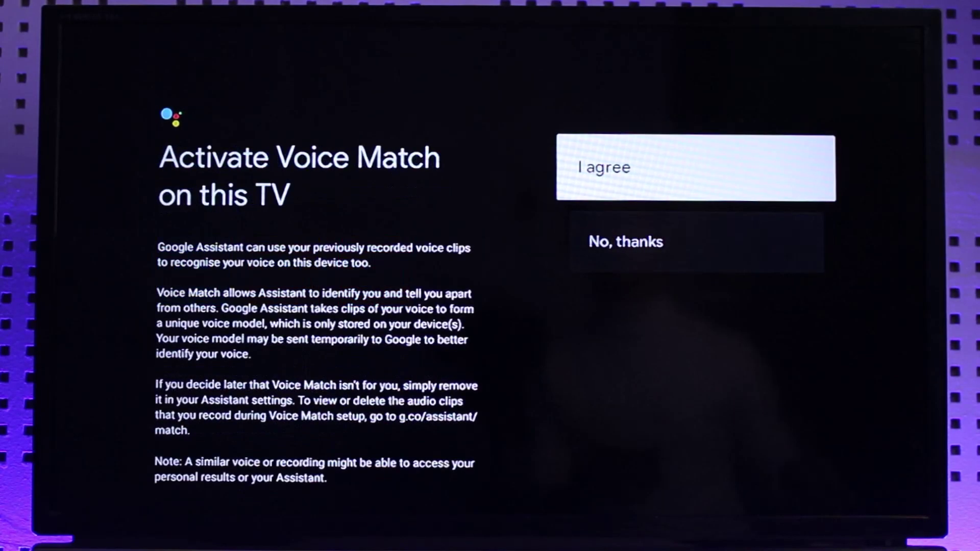